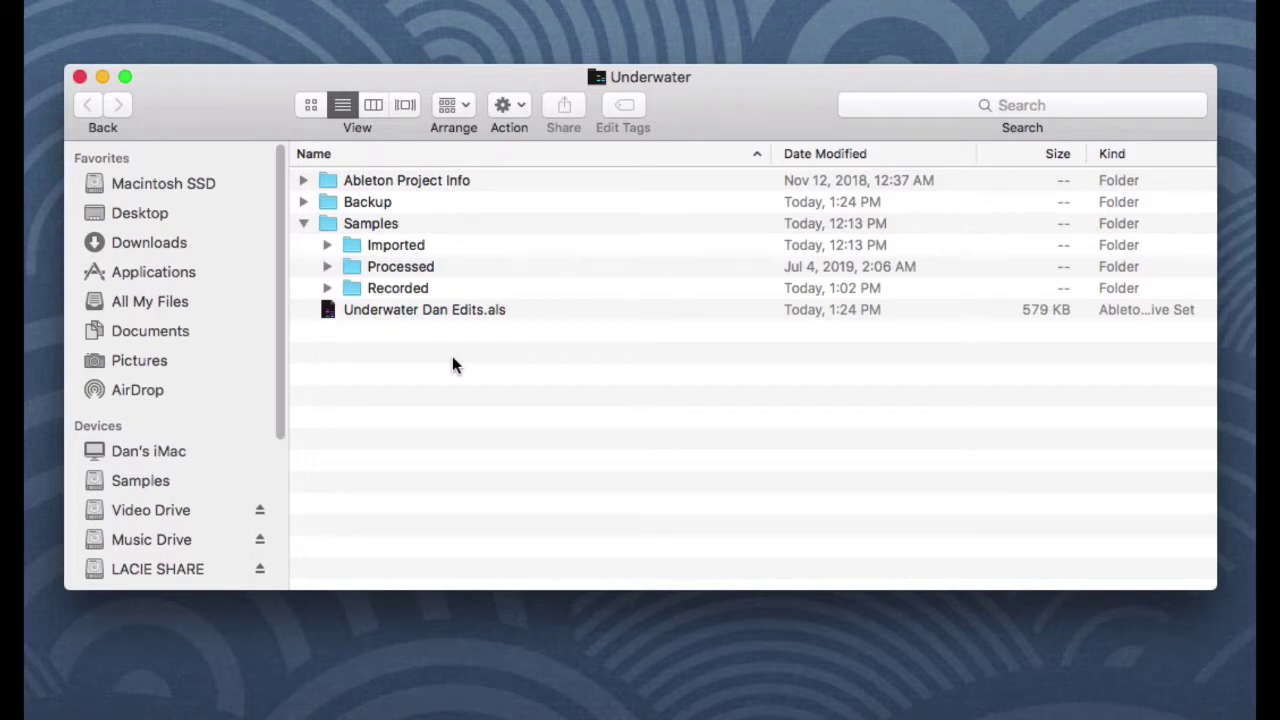
Check the project's backup sets, then browse the Imported and Processed sample folders.
left_click(303, 202)
left_click(516, 245)
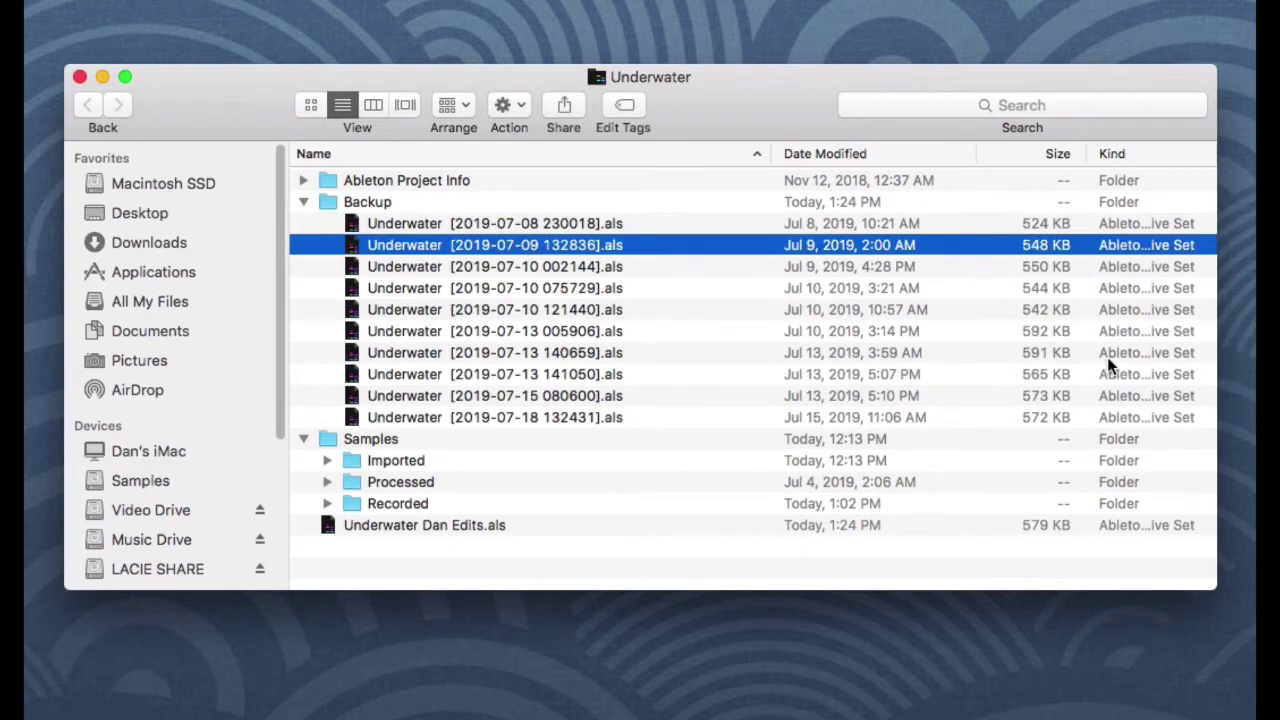
left_click(303, 202)
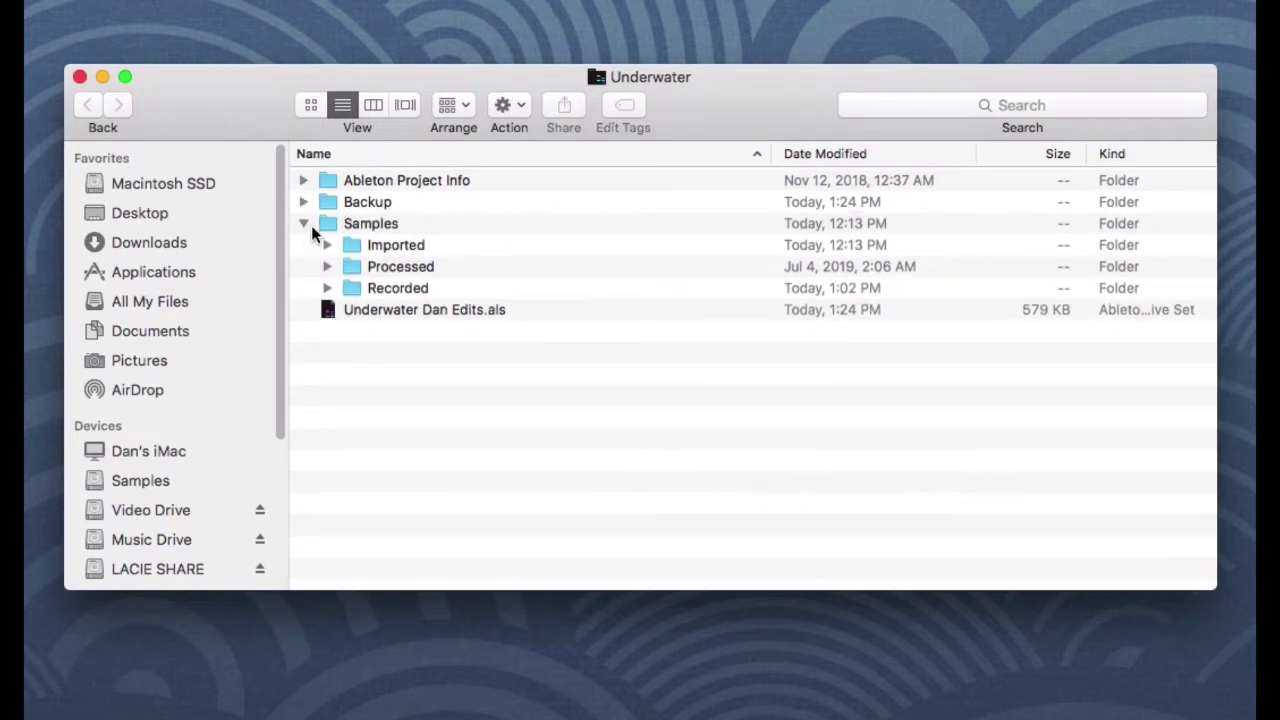
double_click(306, 220)
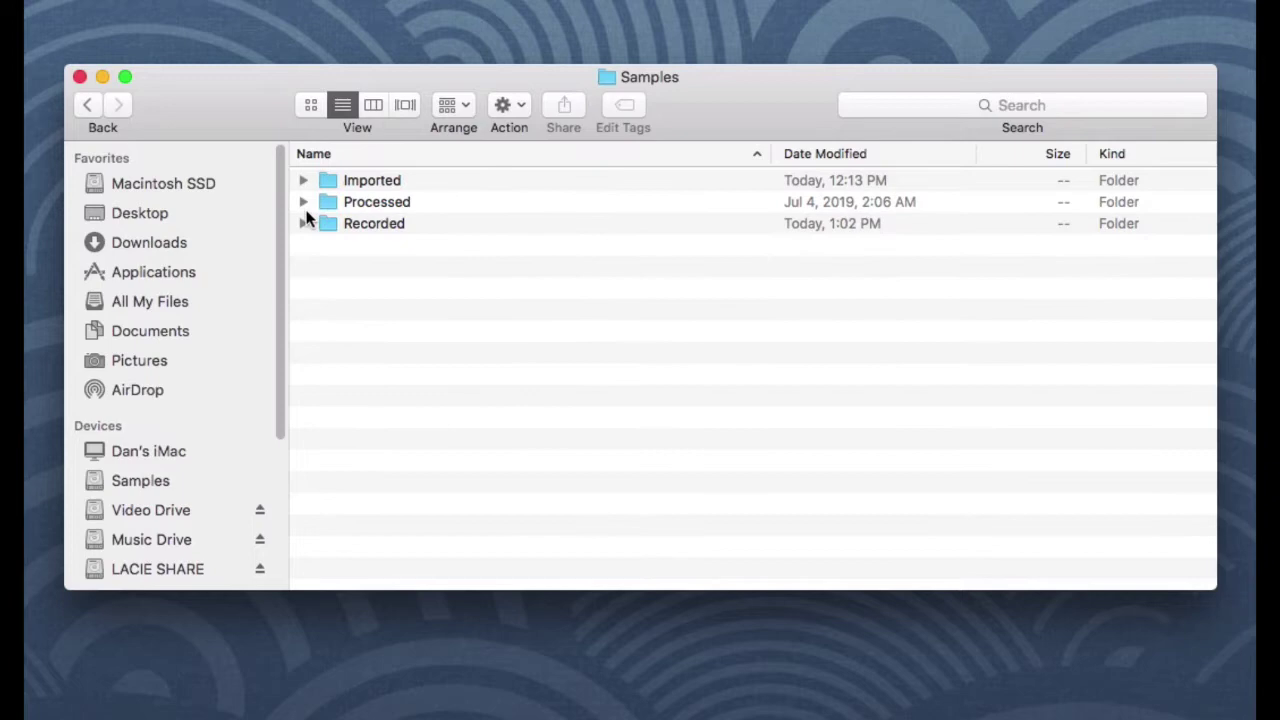
double_click(377, 184)
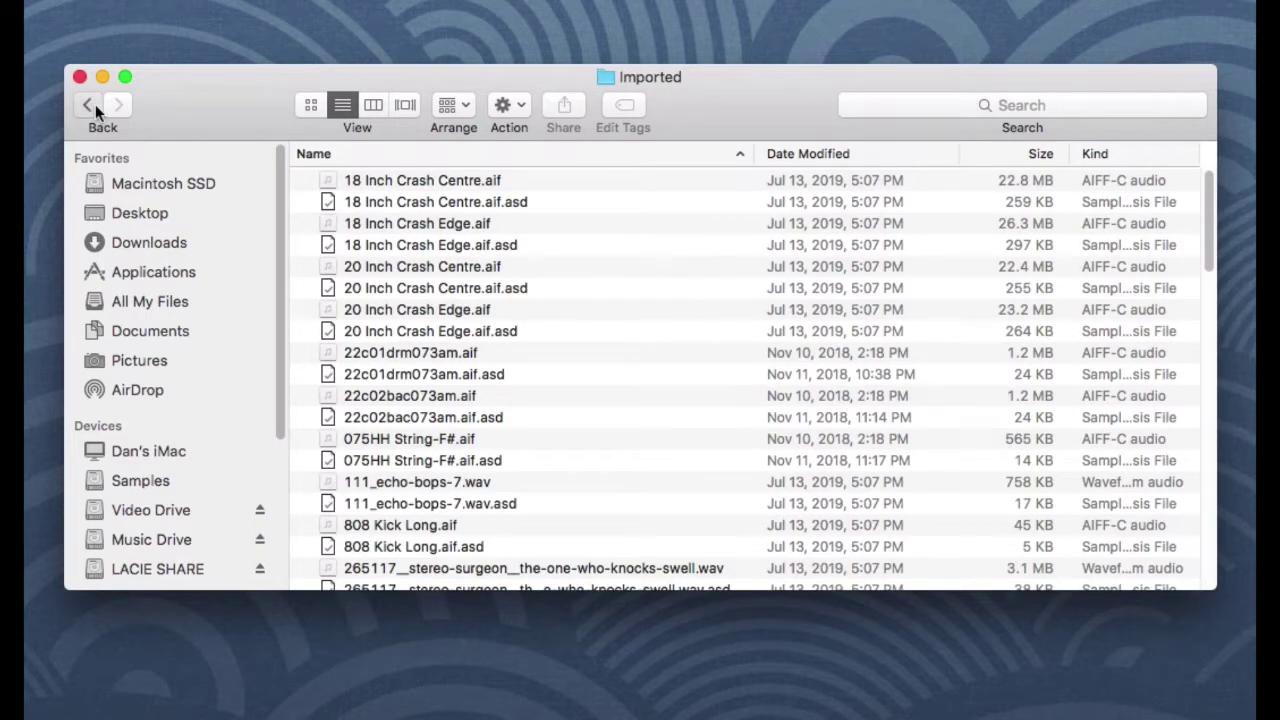
left_click(95, 106)
double_click(394, 198)
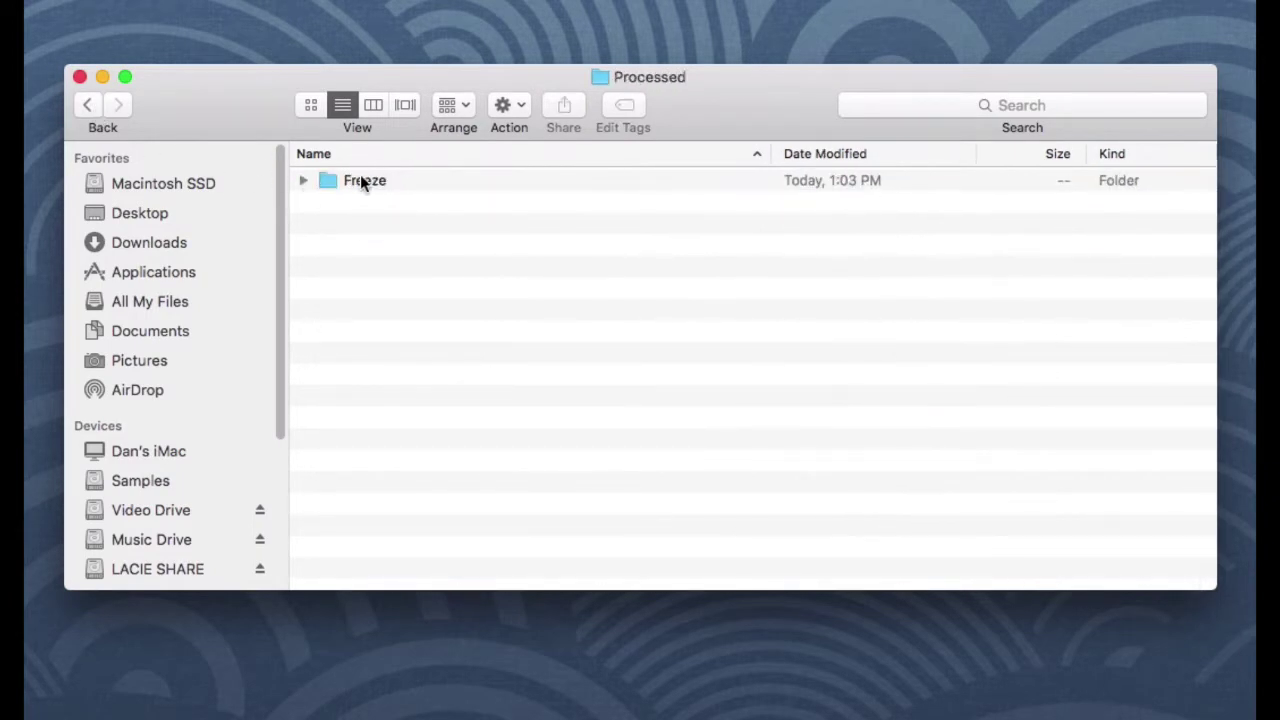
Review the Freeze and Recorded audio files, then open Underwater Dan Edits.als.
left_click(303, 180)
scroll(300, 183, "down", 5)
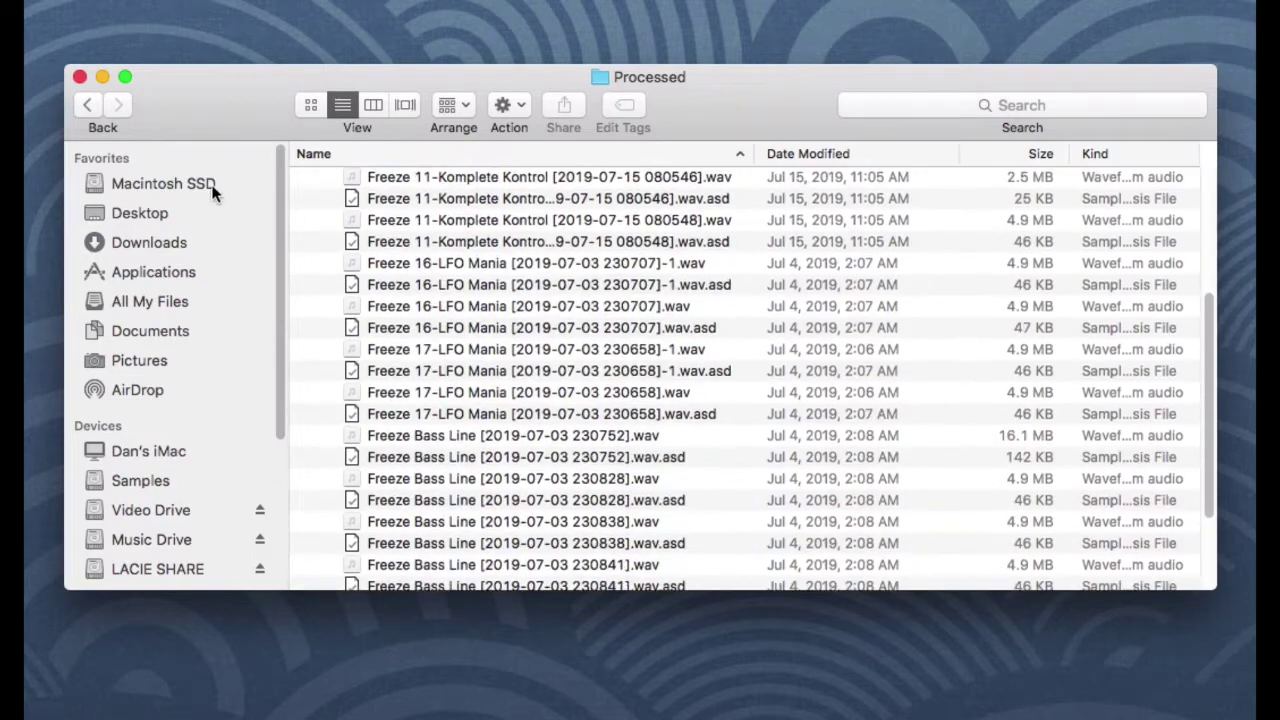
left_click(87, 106)
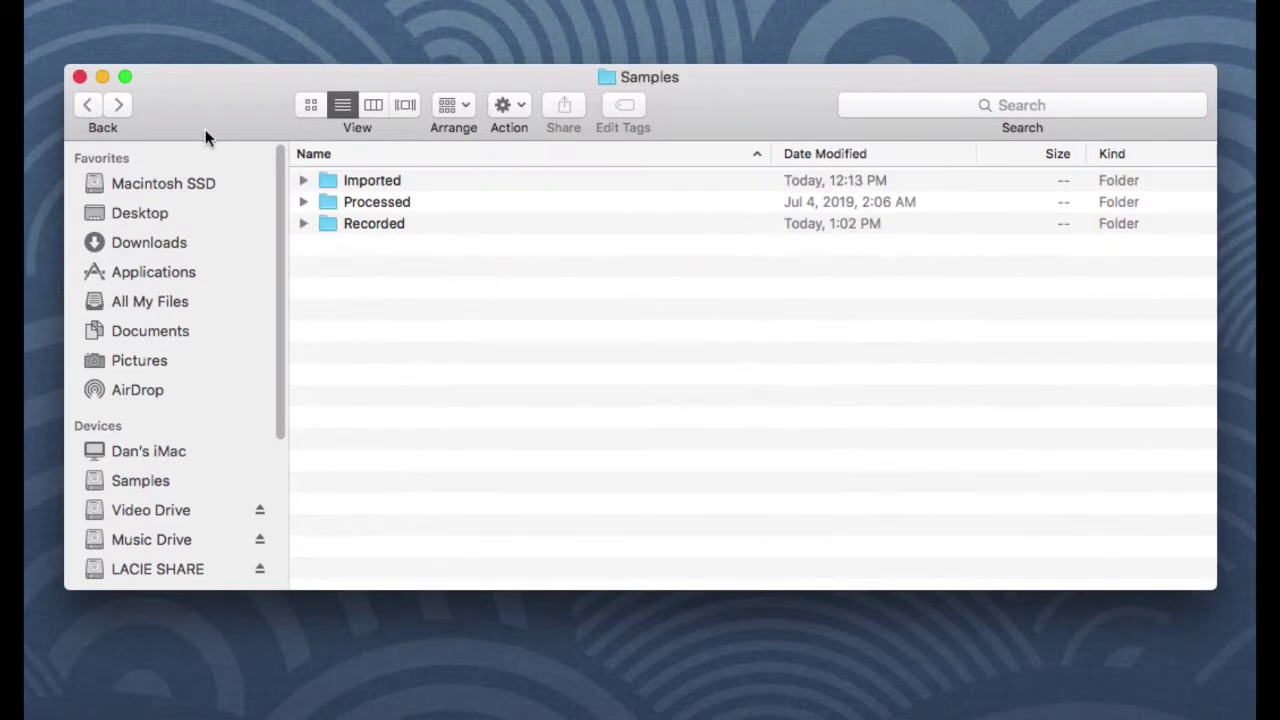
left_click(303, 223)
scroll(300, 205, "down", 6)
left_click(91, 104)
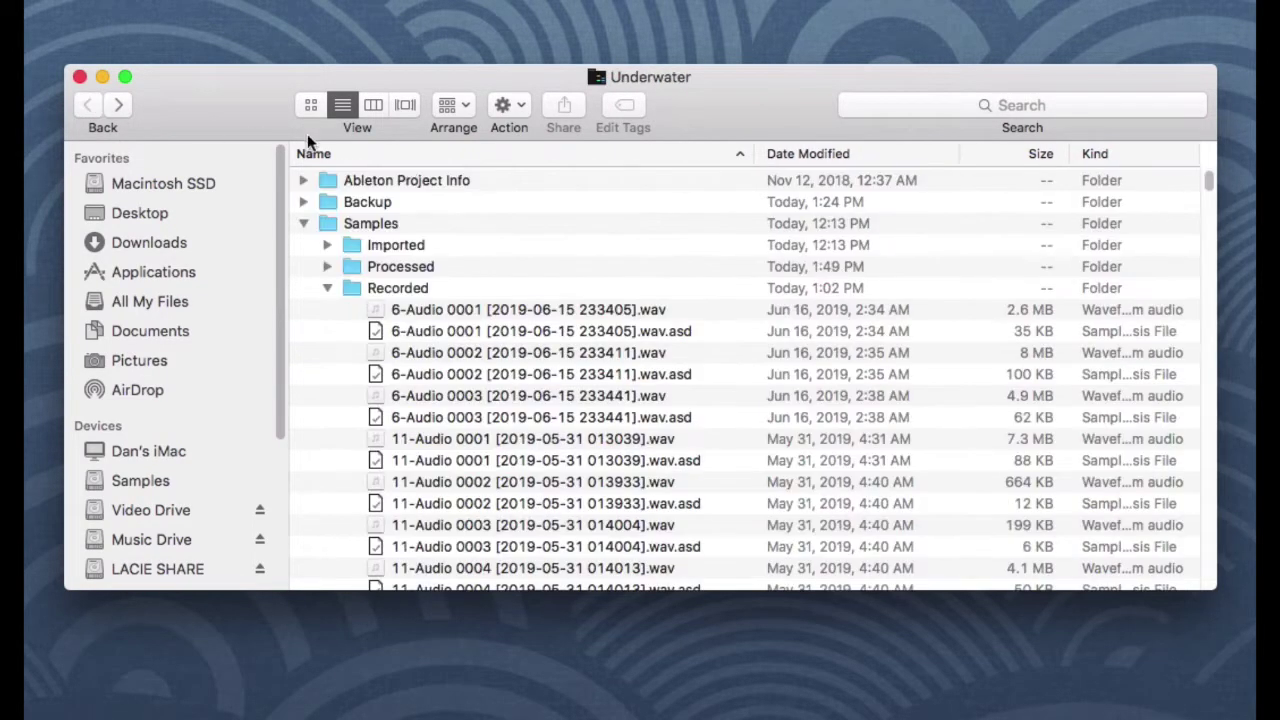
left_click(304, 222)
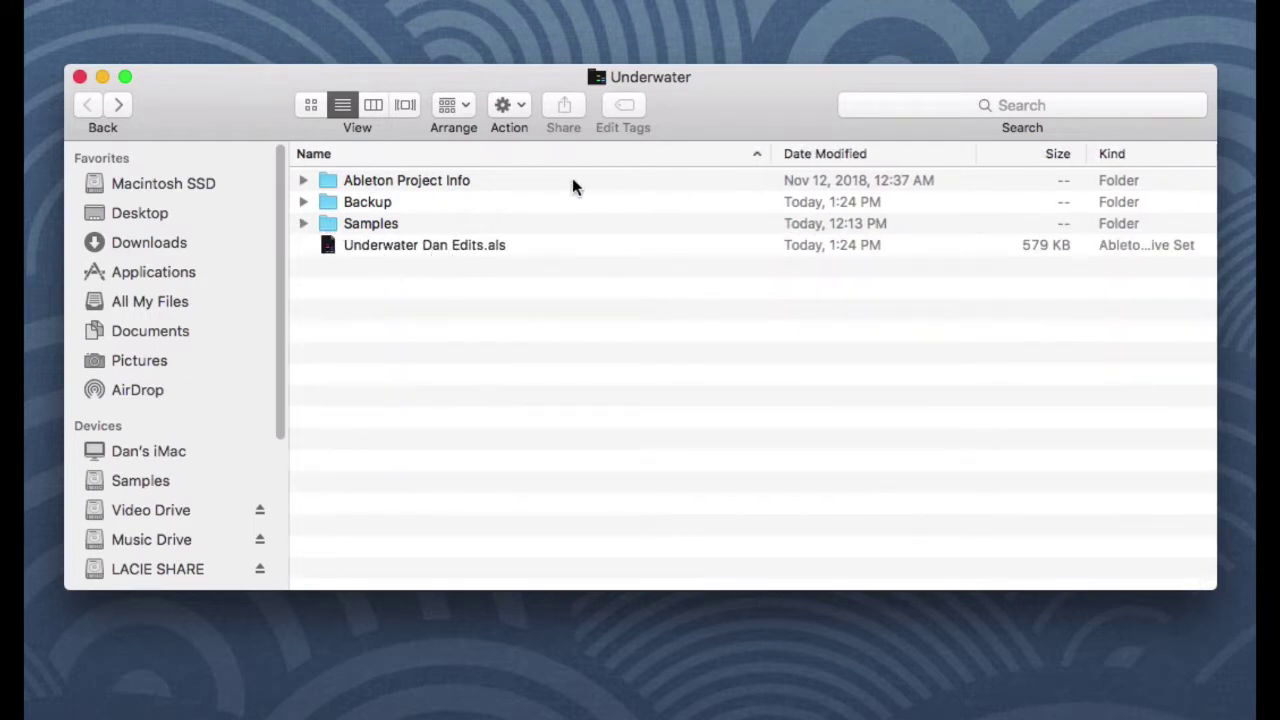
double_click(477, 245)
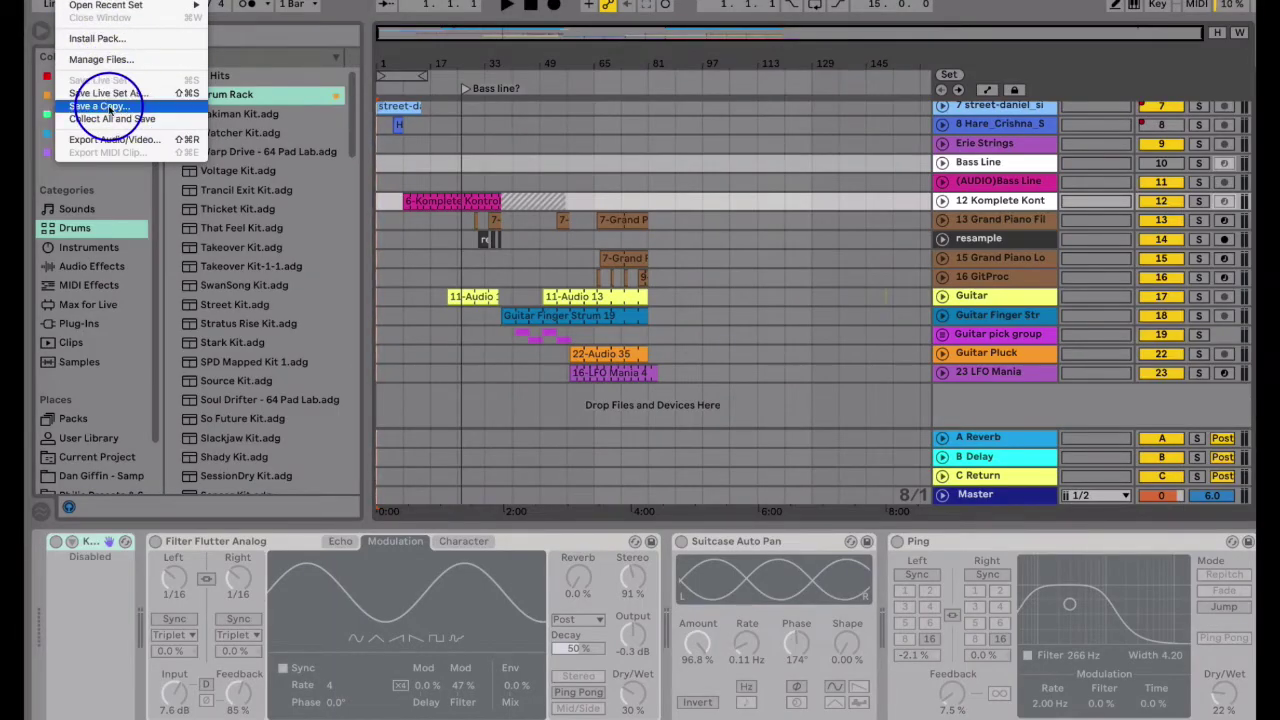
Use Save a Copy to store 'Underwater Dan Edits Copy' on the Desktop.
left_click(110, 106)
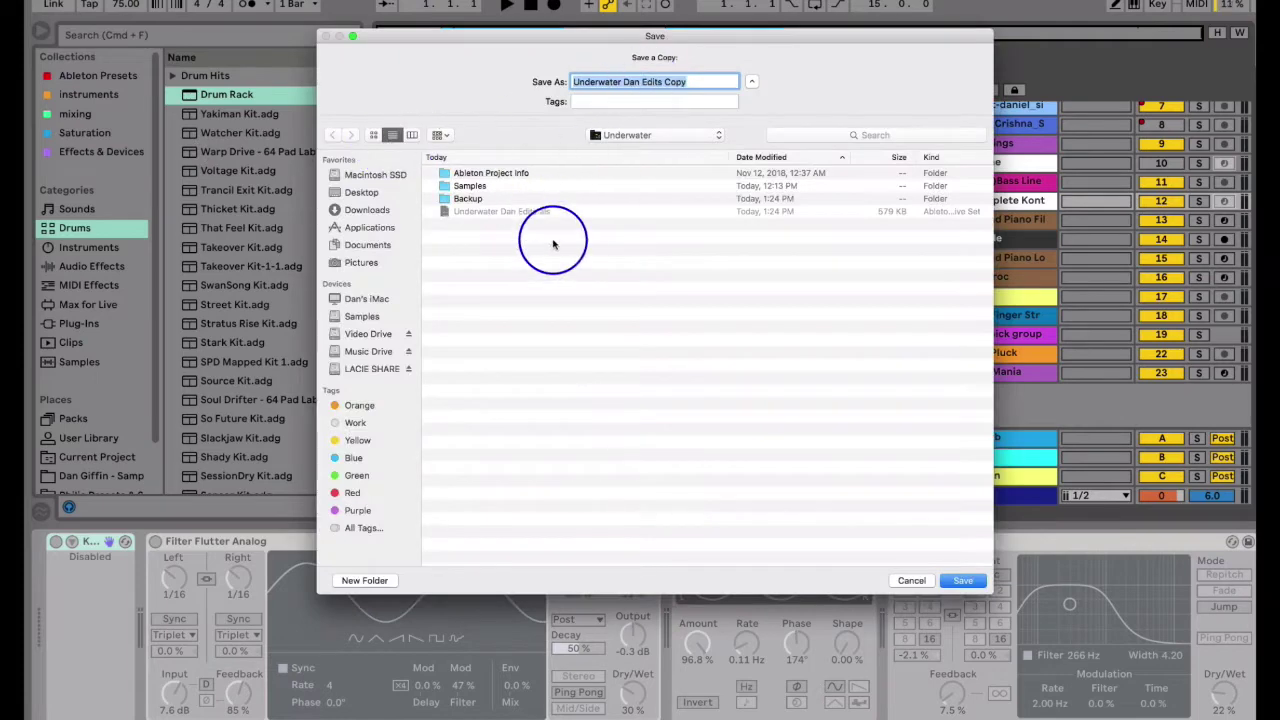
left_click(362, 192)
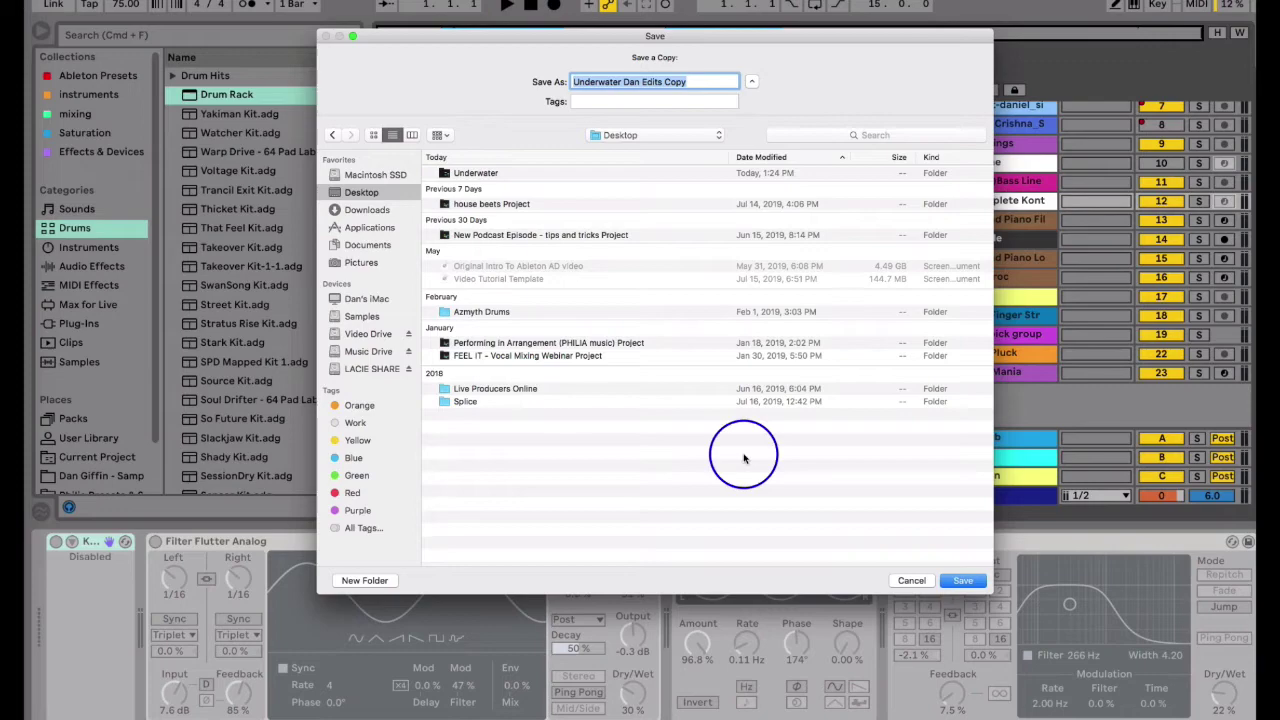
left_click(962, 580)
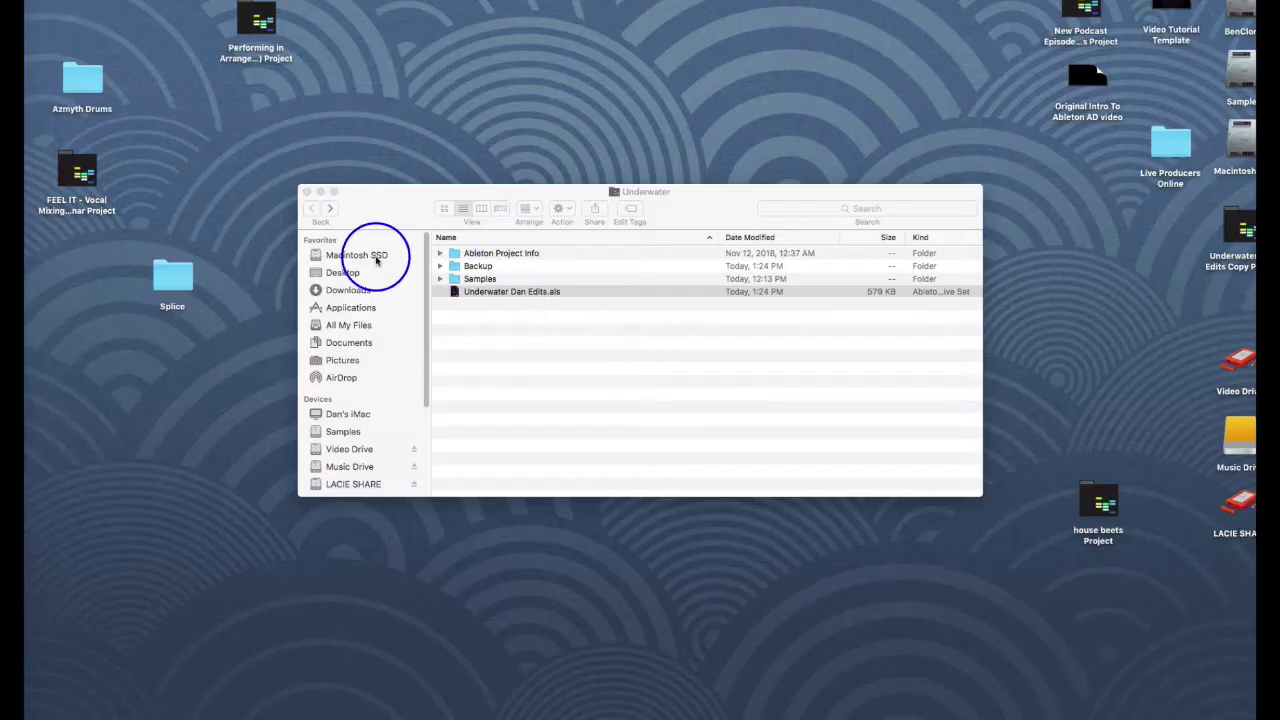
Move the copy project folder below Underwater and open Underwater Dan Edits Copy.als from it.
left_click(314, 196)
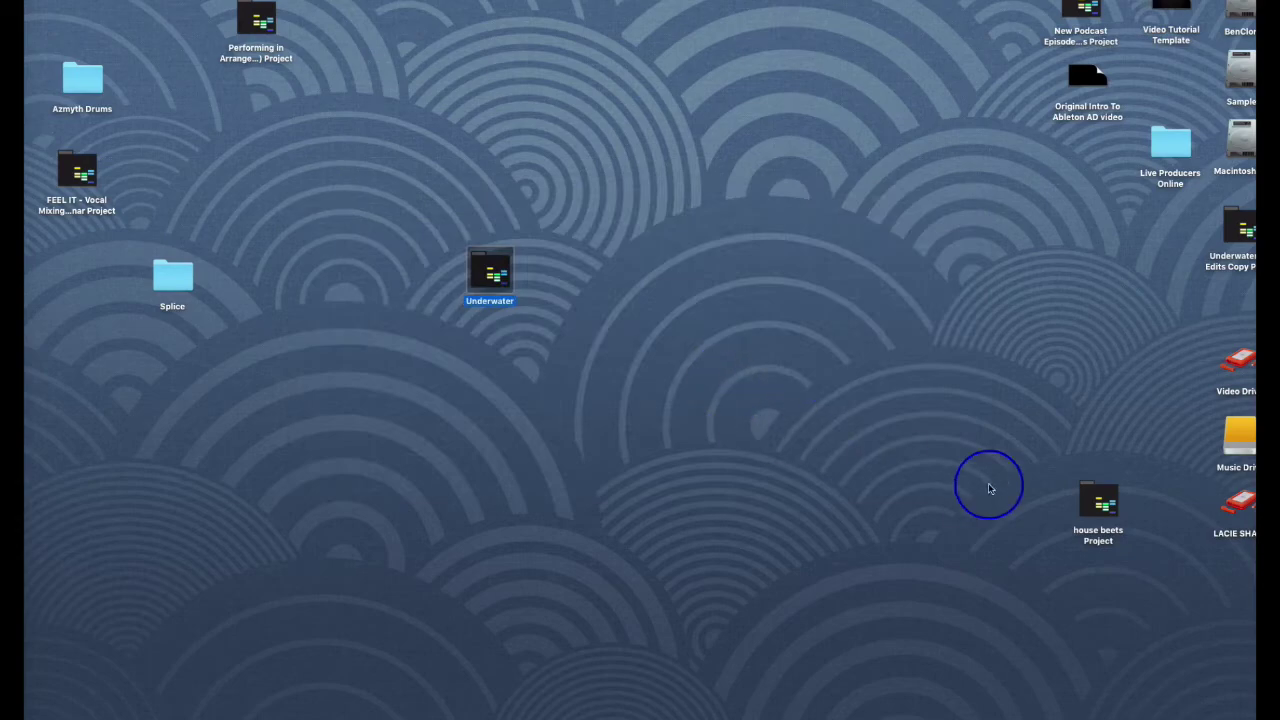
left_click_drag(1240, 228, 486, 366)
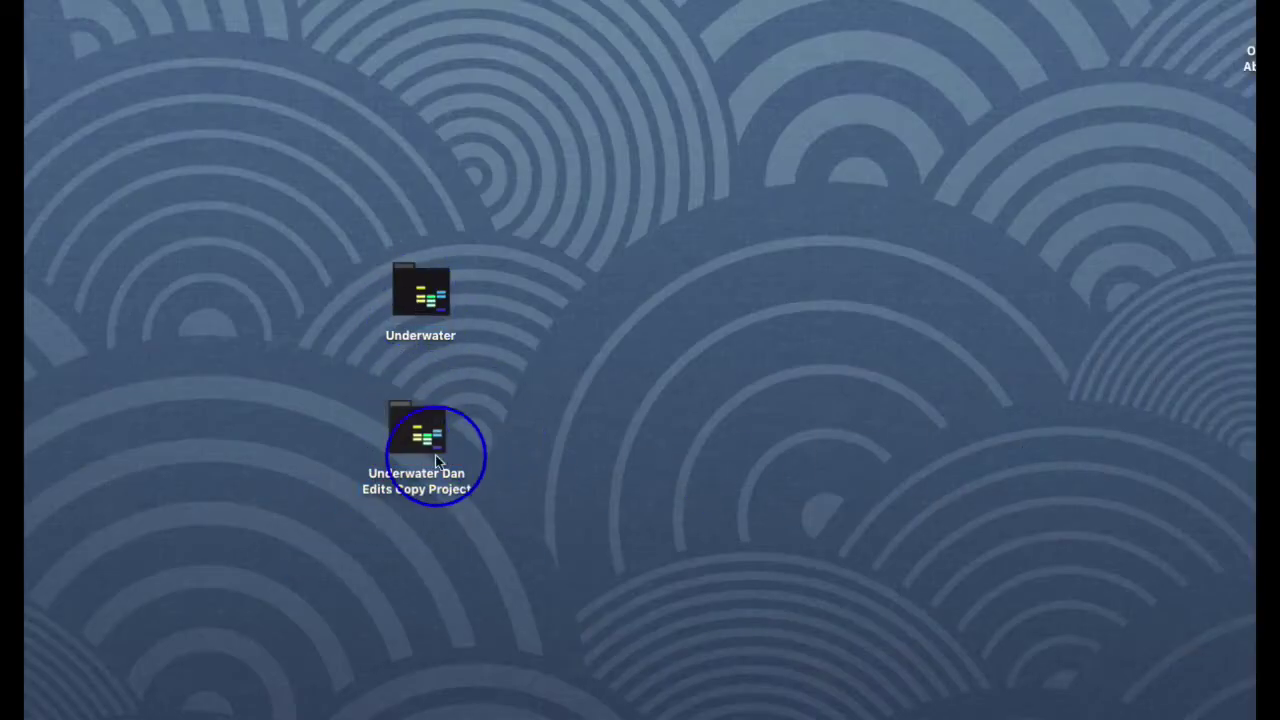
double_click(405, 440)
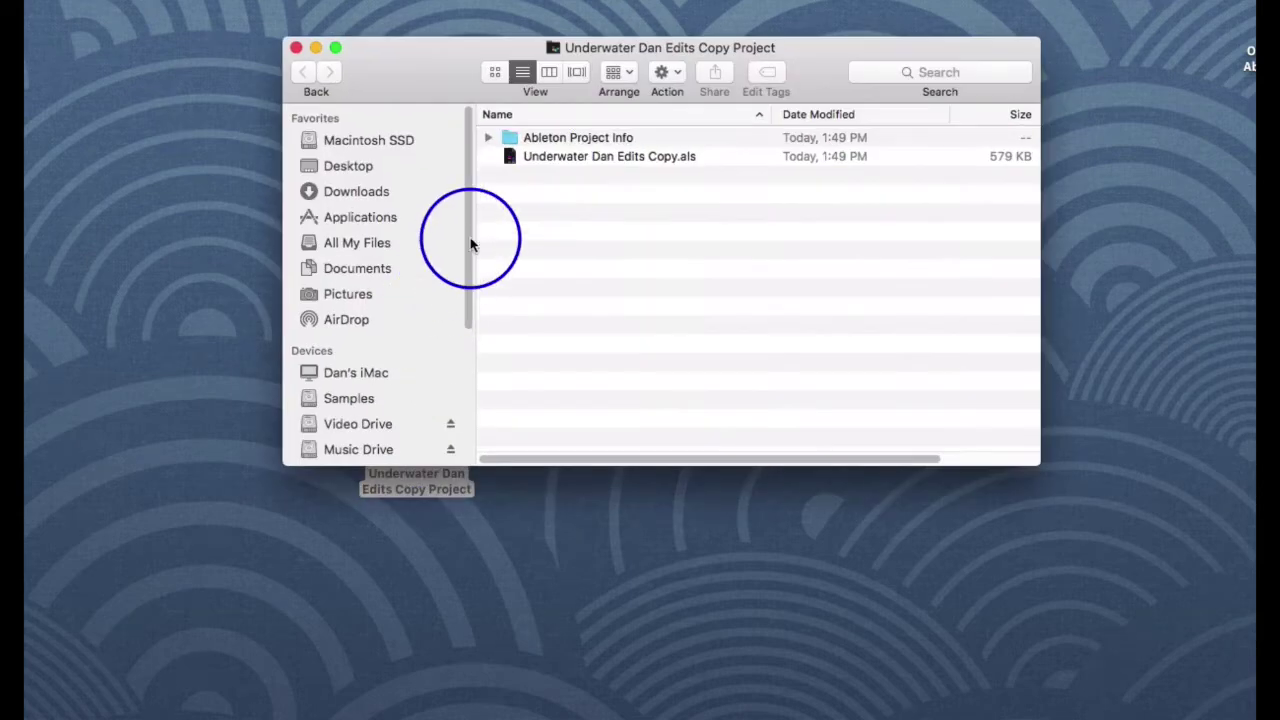
double_click(548, 157)
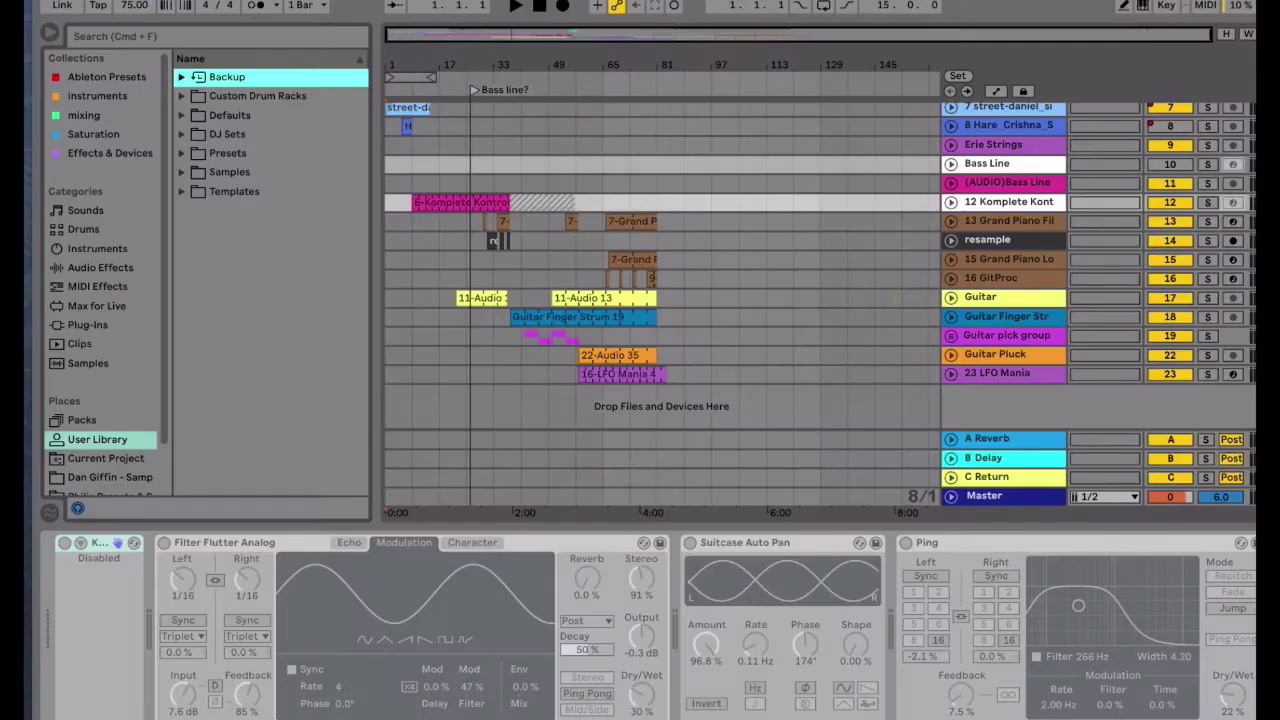
Run File > Collect All and Save on the copied set.
left_click(29, 83)
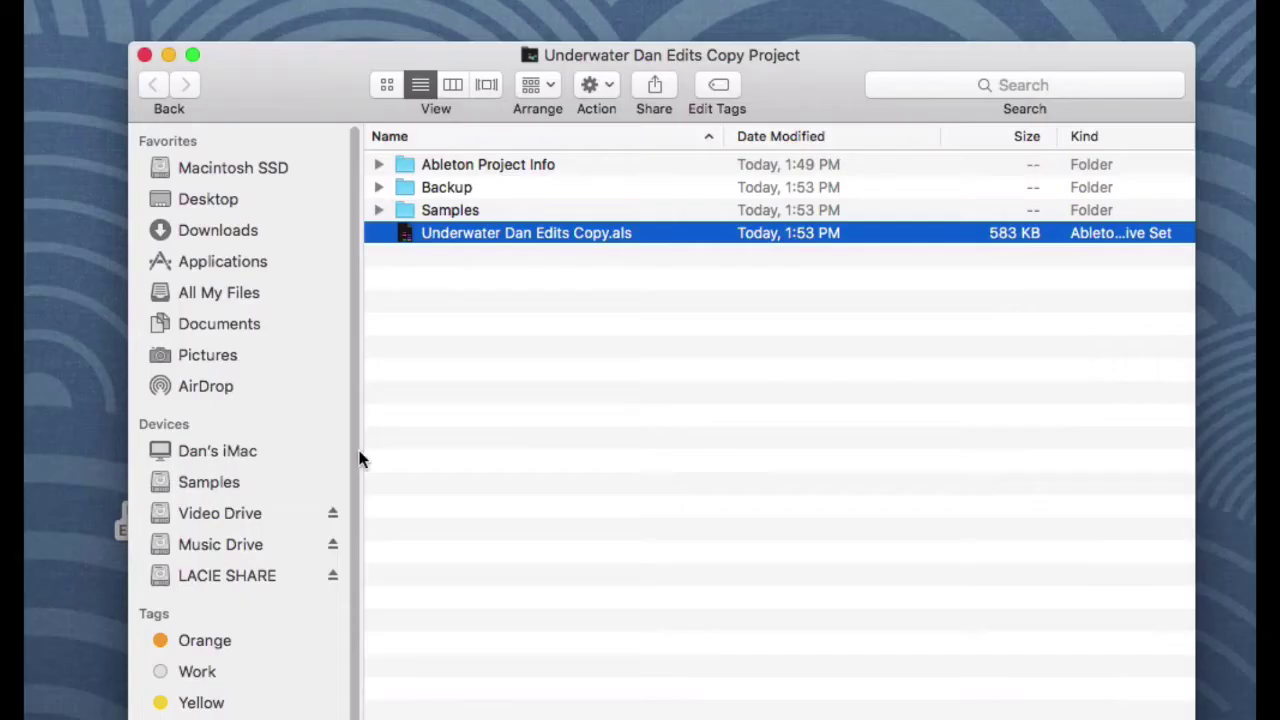
Confirm collecting from all four sources, inspect the new Samples folder, and close the window.
left_click(362, 459)
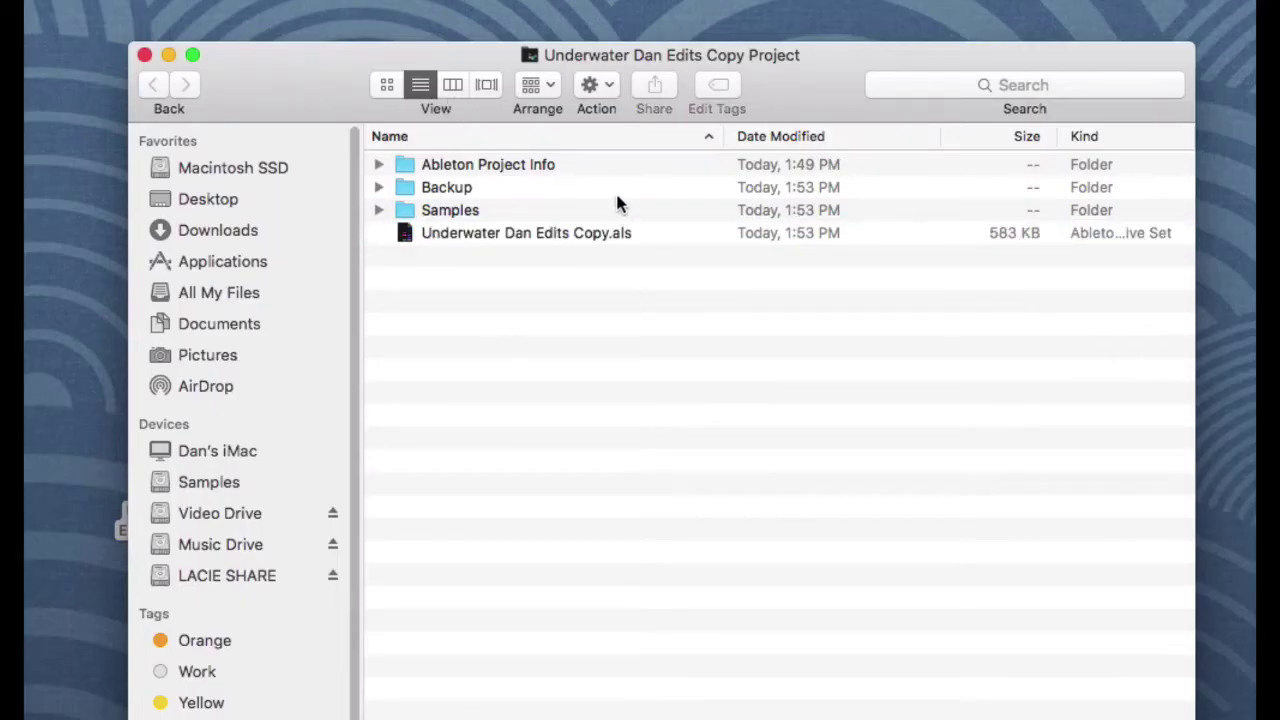
left_click(379, 211)
left_click(379, 211)
left_click(144, 54)
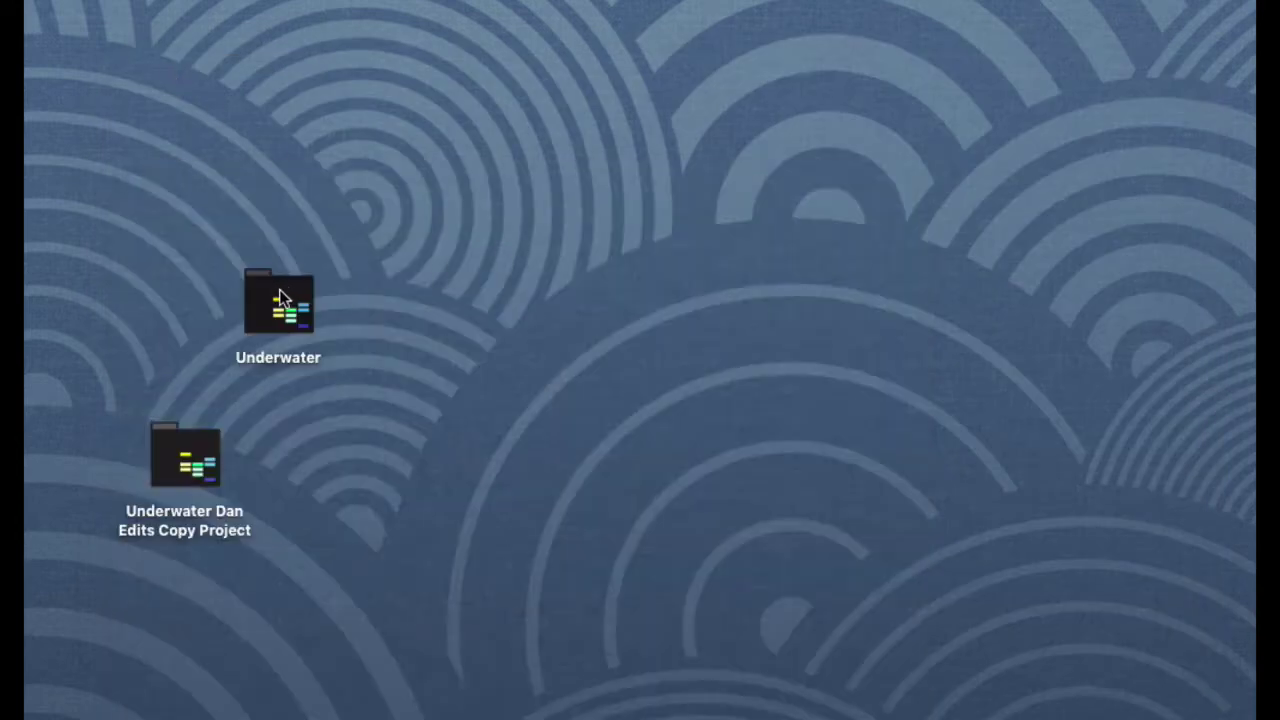
View the Underwater folder's Get Info size of 5.33 GB, then close it.
right_click(285, 300)
left_click(386, 392)
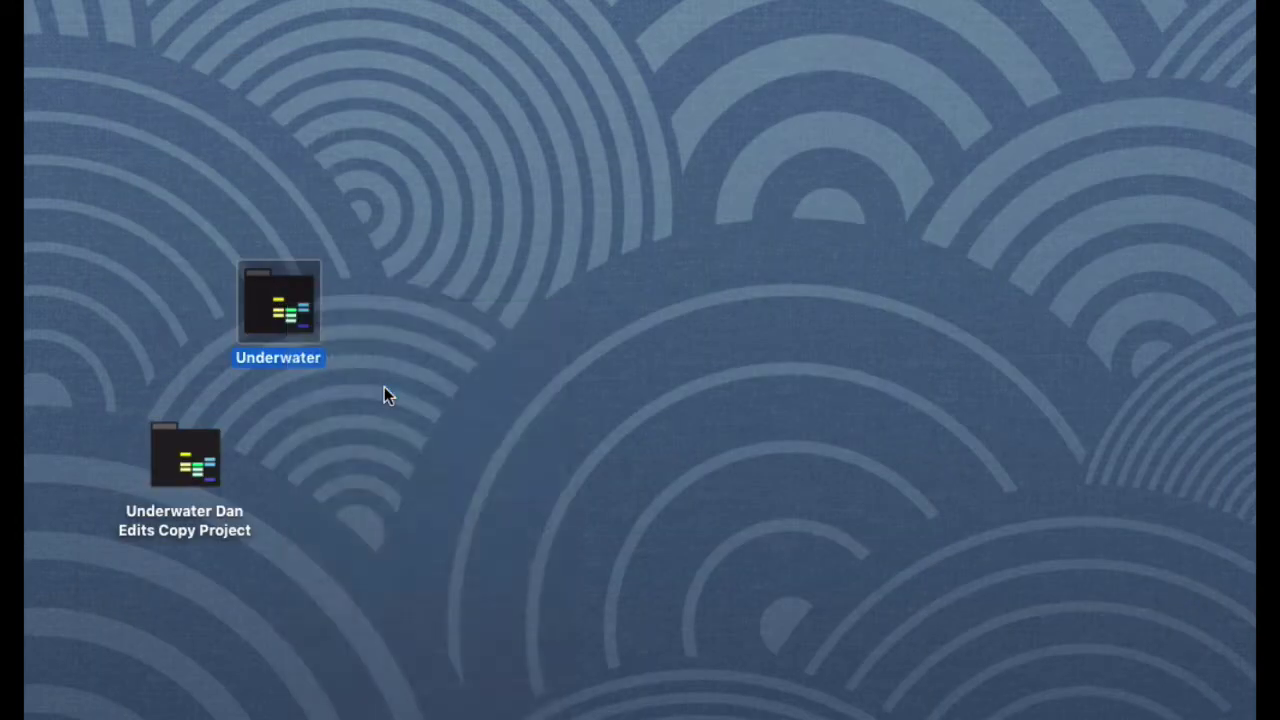
left_click_drag(370, 8, 664, 17)
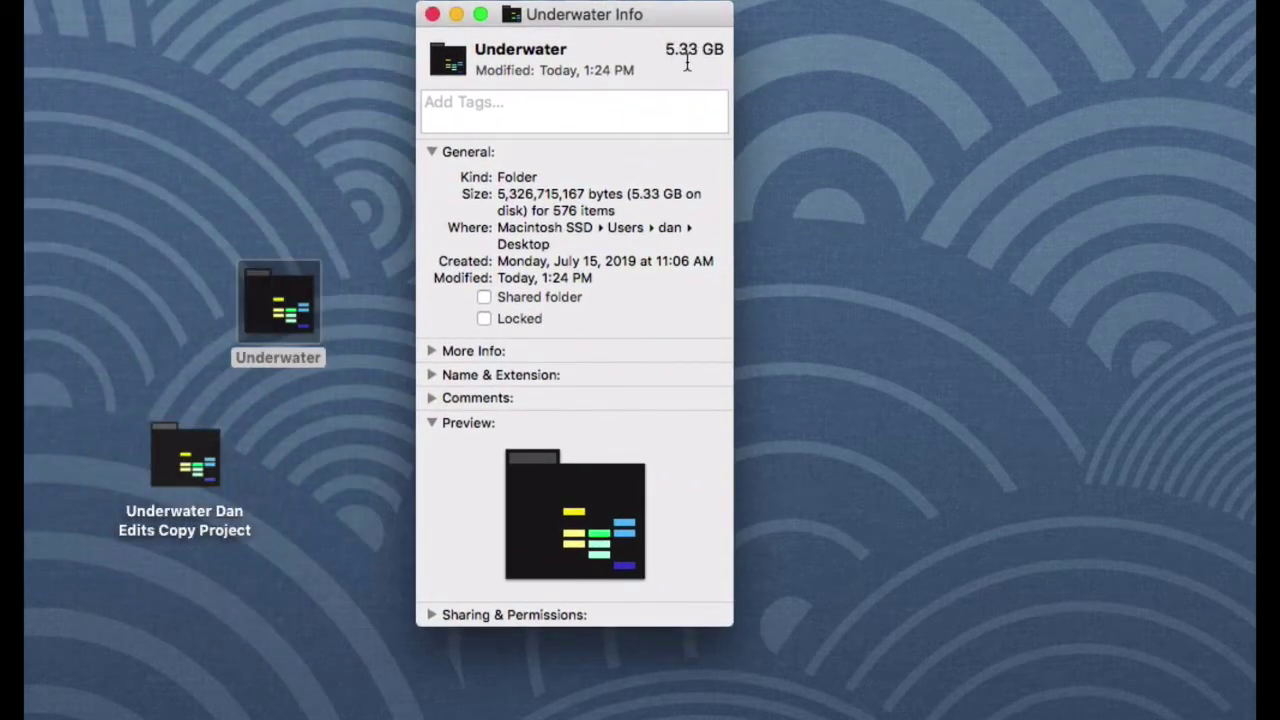
left_click(432, 13)
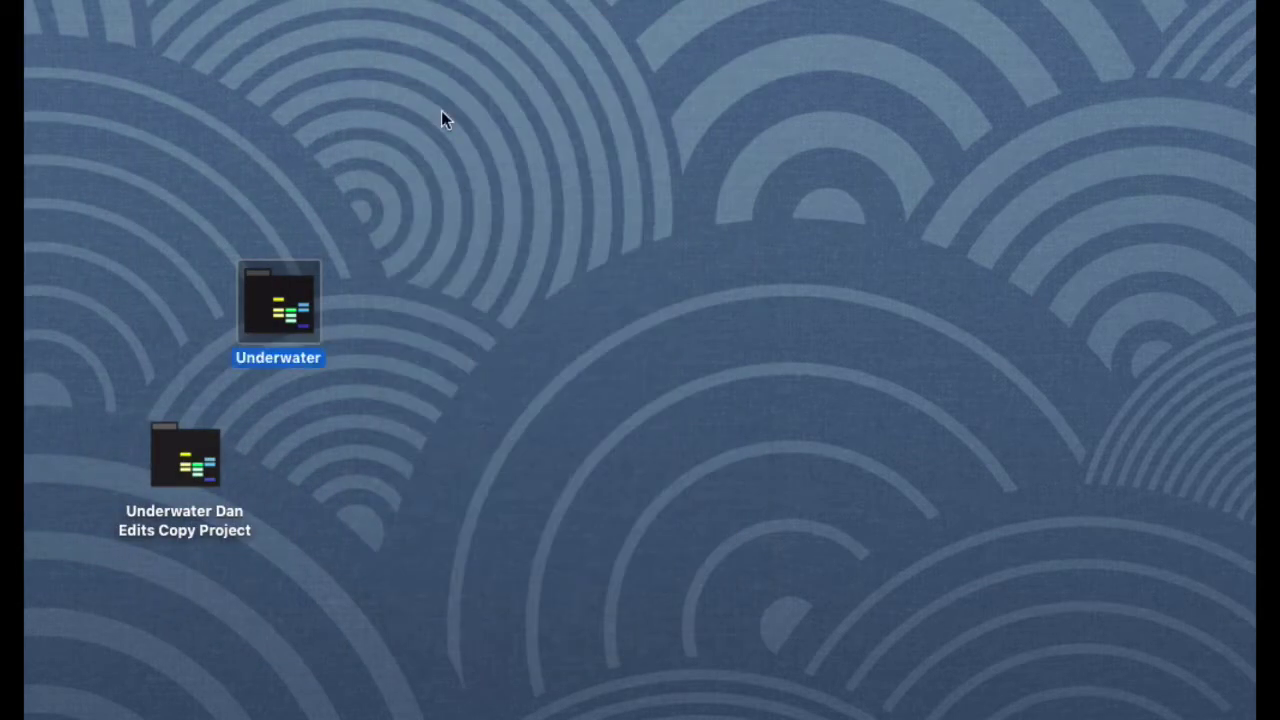
Show Get Info for the Underwater Dan Edits Copy Project folder: 1.56 GB, 129 items.
left_click(259, 422)
right_click(205, 452)
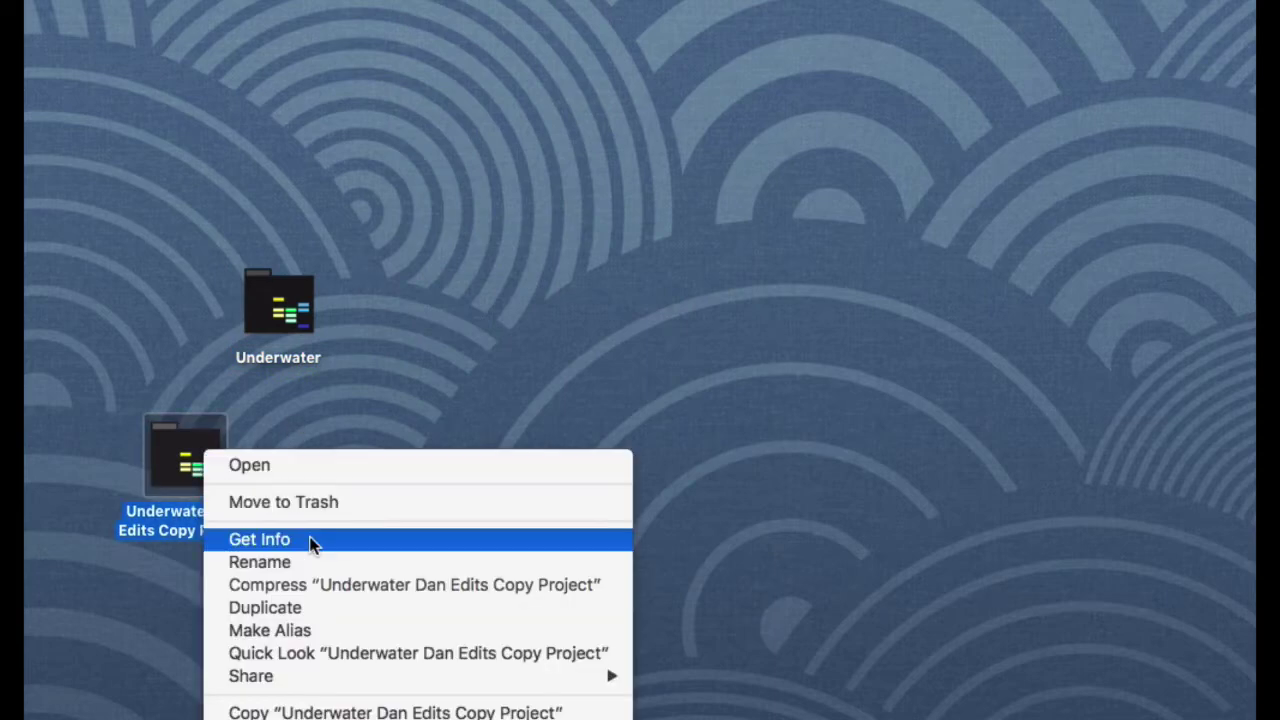
left_click(134, 485)
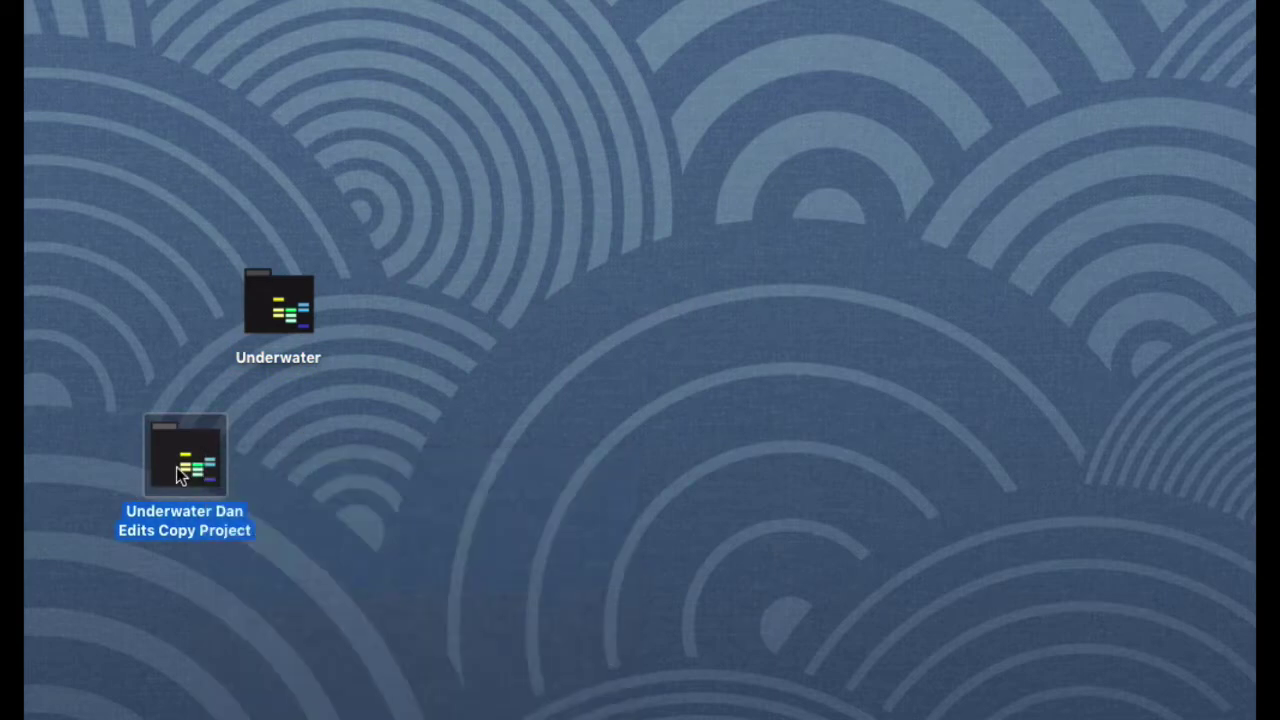
right_click(190, 480)
left_click(259, 564)
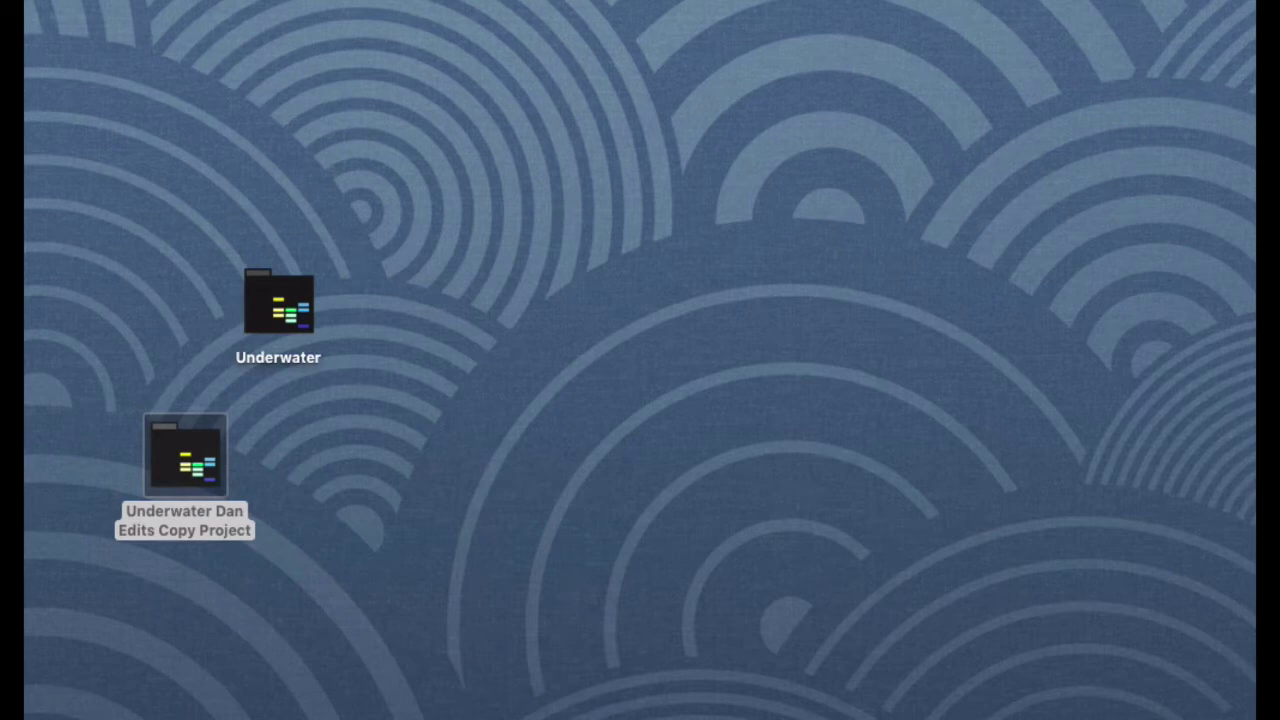